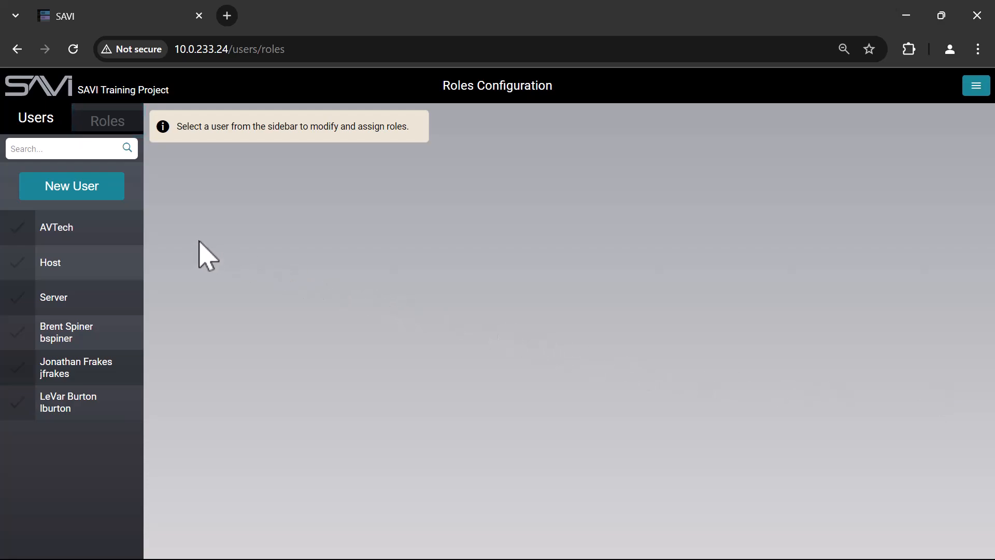
# Give AVTech the AV & IT role, then start a new user with username Teamlead.
pyautogui.click(76, 232)
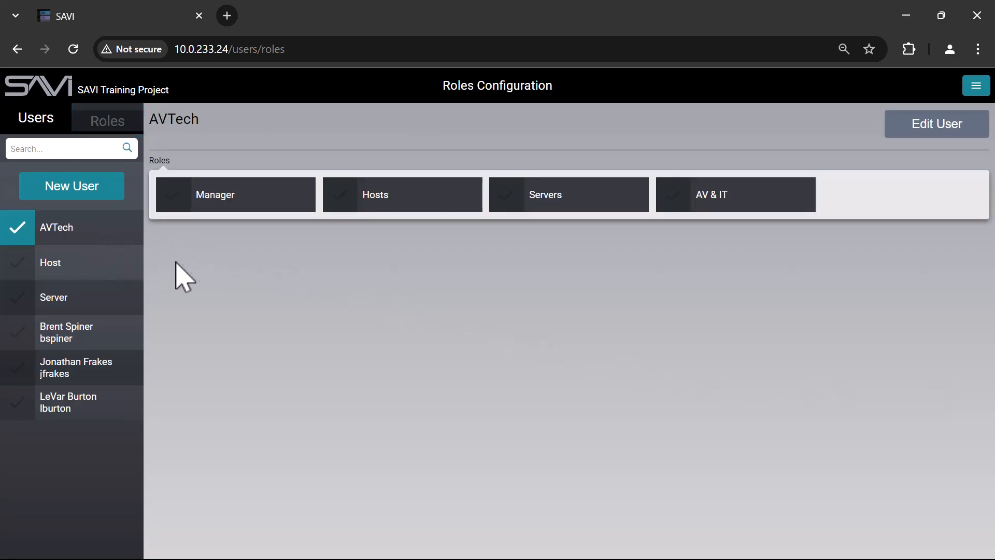
pyautogui.click(720, 213)
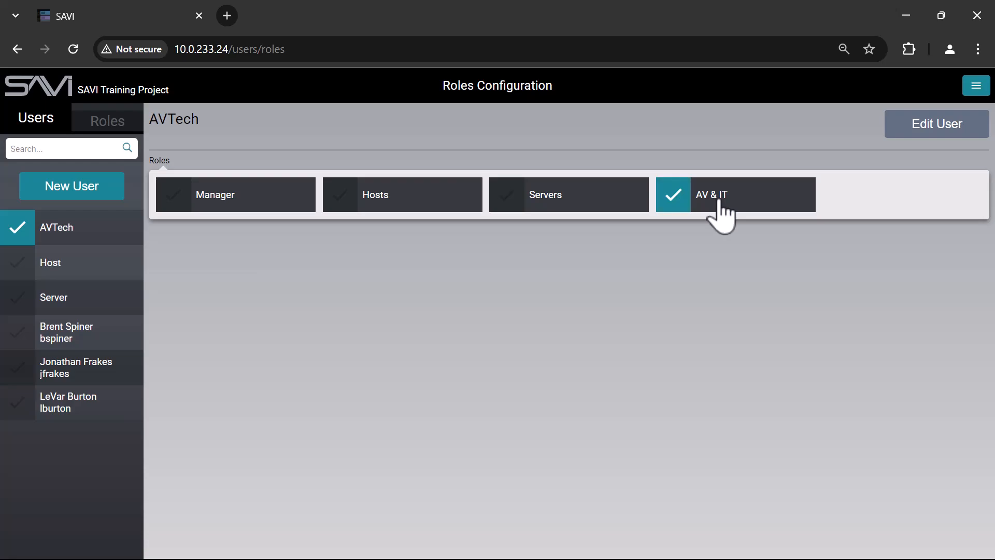
pyautogui.click(94, 203)
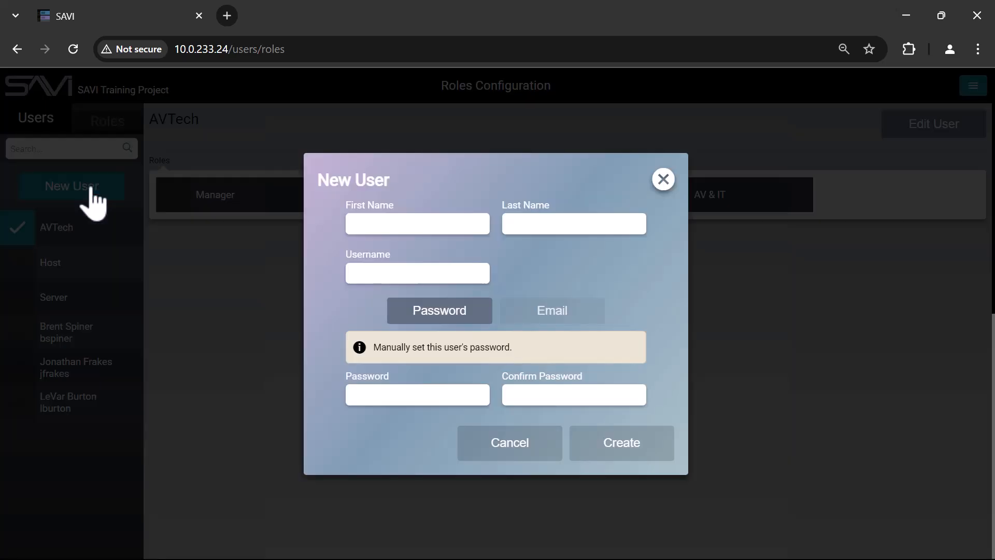
pyautogui.click(348, 226)
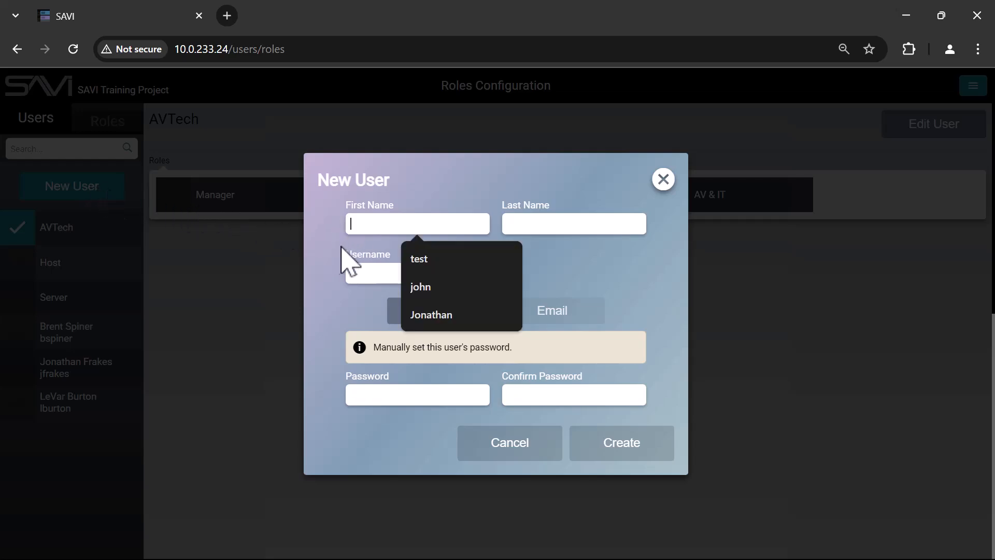
pyautogui.click(380, 269)
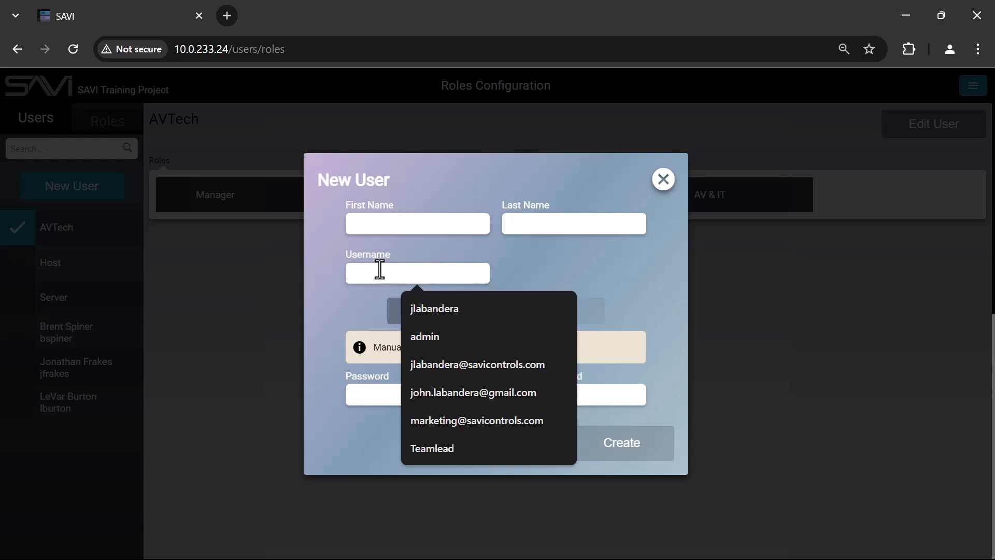
pyautogui.write('Teamlead')
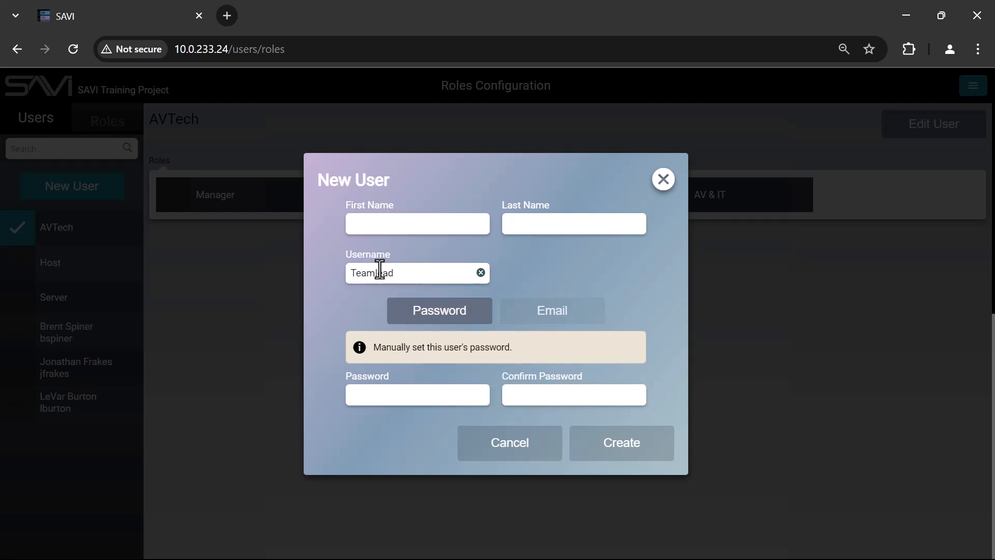
pyautogui.click(356, 308)
# Set and confirm a manual password for Teamlead, then create the user.
pyautogui.click(520, 319)
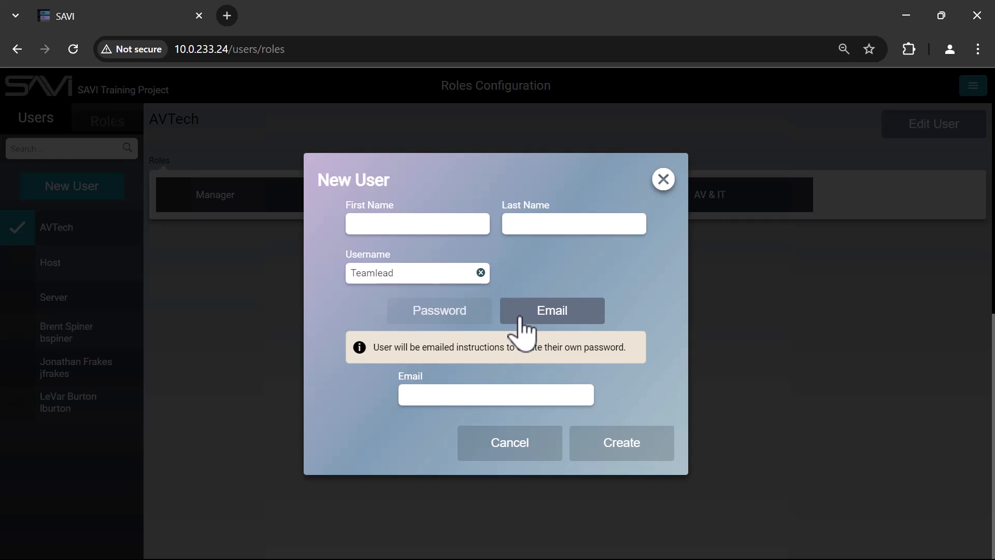
pyautogui.click(445, 317)
pyautogui.click(384, 397)
pyautogui.write('12')
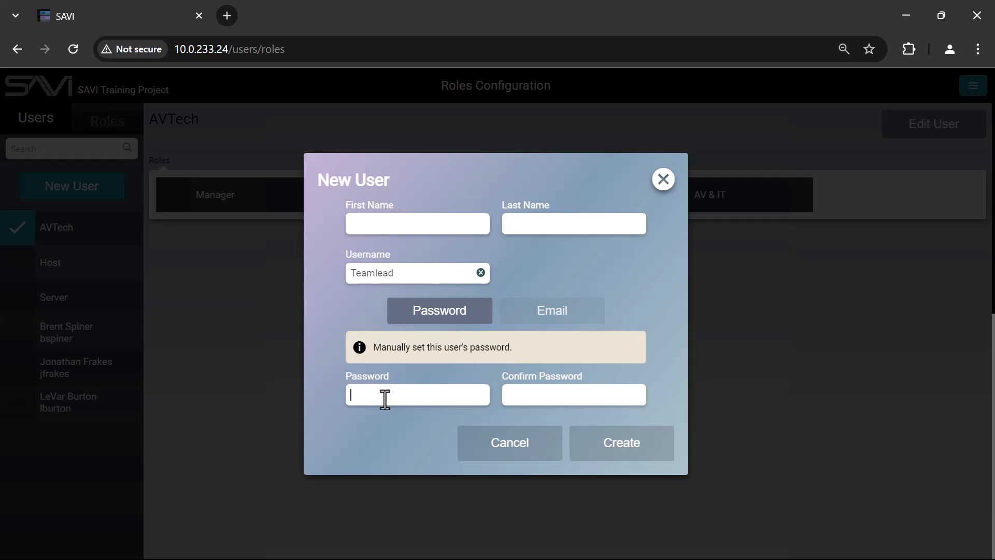
pyautogui.write('34')
pyautogui.press('Tab')
pyautogui.write('1234')
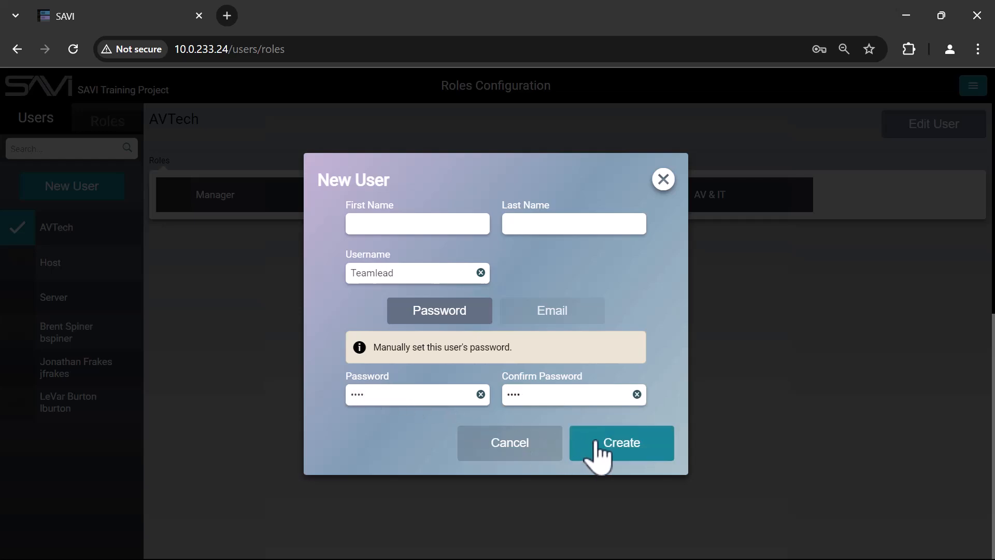
pyautogui.click(598, 446)
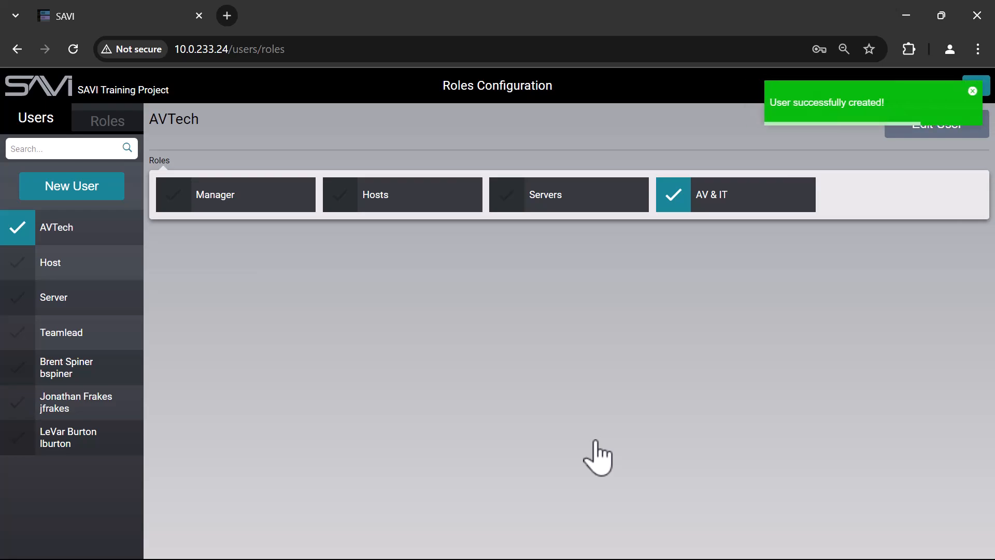
# Select the new Teamlead user, then switch the sidebar to the Roles list.
pyautogui.click(112, 338)
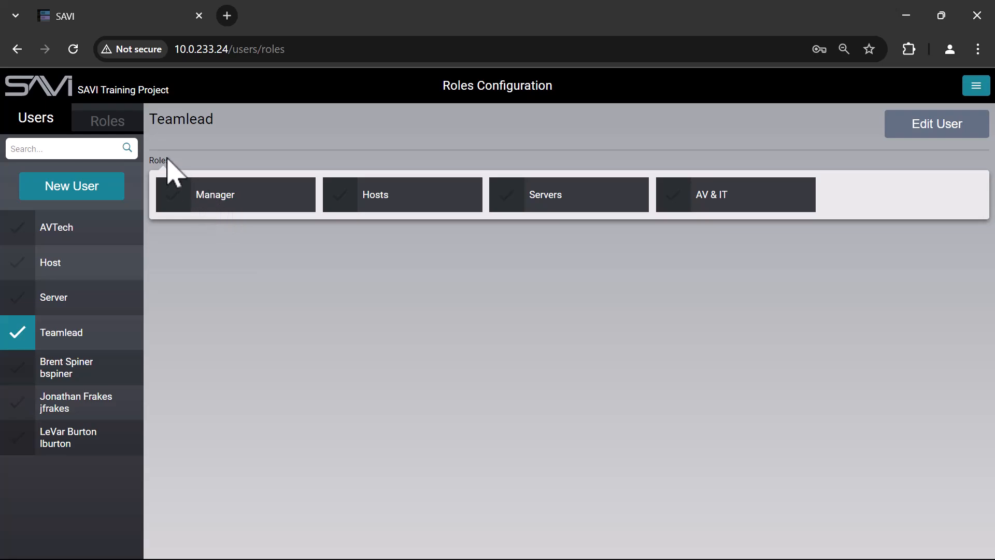
pyautogui.click(109, 124)
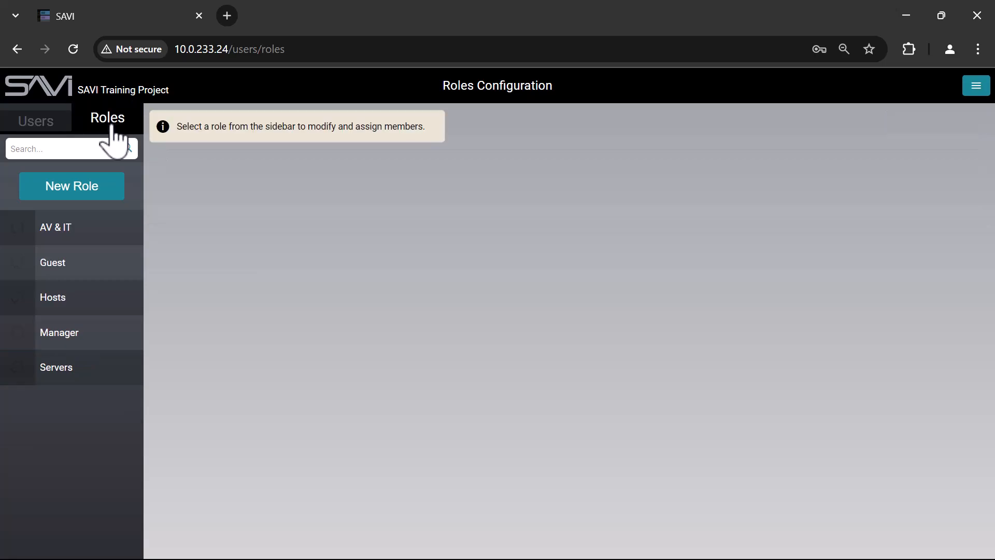
# Create and save a role named Teamleads, then select it in the sidebar.
pyautogui.click(73, 187)
pyautogui.click(490, 296)
pyautogui.write('Teamleads')
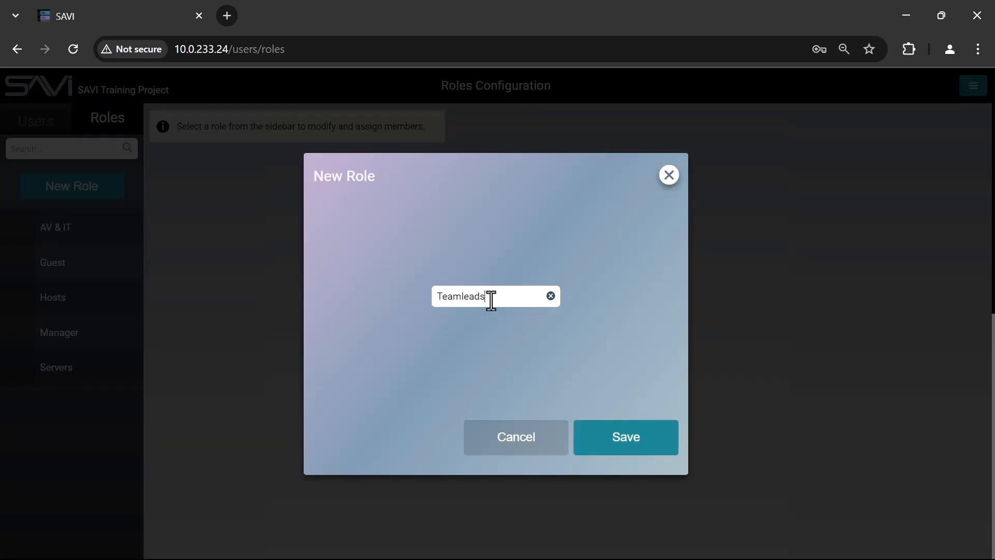
pyautogui.click(622, 435)
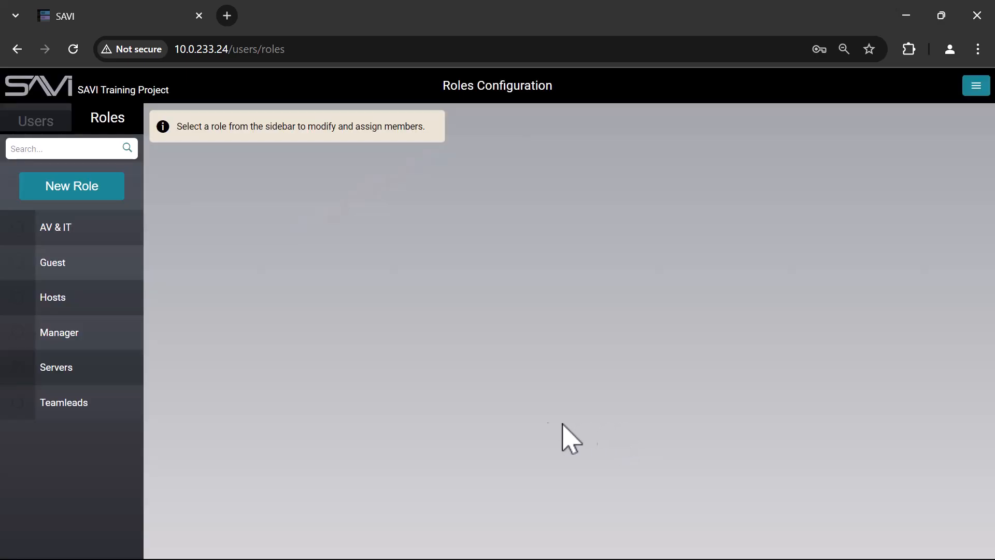
pyautogui.click(54, 398)
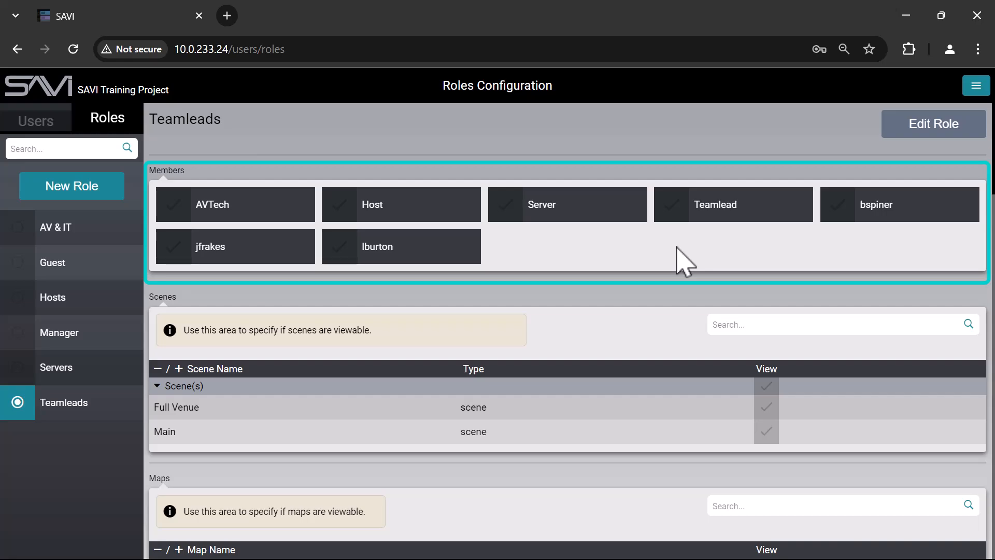
# Add Teamlead as a Teamleads member and let the role view all scenes and maps.
pyautogui.click(669, 201)
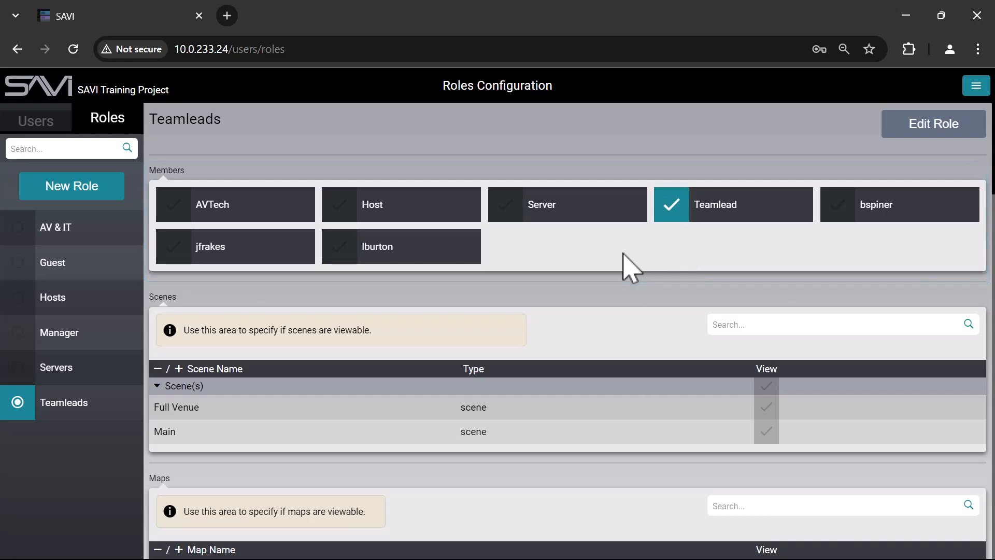
pyautogui.scroll(-2, 623, 254)
pyautogui.scroll(-2, 627, 259)
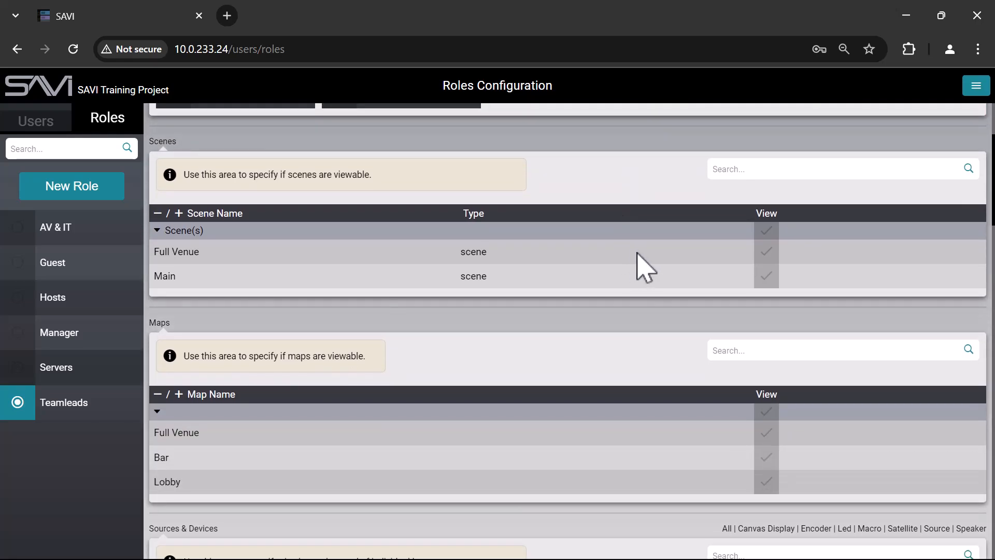
pyautogui.click(767, 234)
pyautogui.scroll(-2, 777, 259)
pyautogui.click(768, 334)
# Make all speakers viewable and give Teamleads Control over every speaker.
pyautogui.scroll(-4, 799, 279)
pyautogui.scroll(-2, 803, 290)
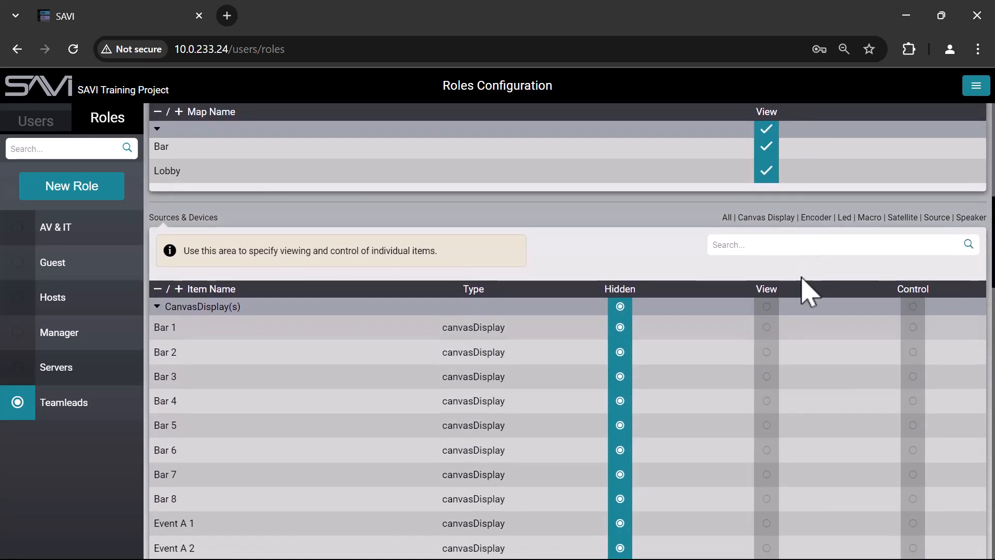
pyautogui.scroll(-10, 802, 290)
pyautogui.scroll(-10, 811, 291)
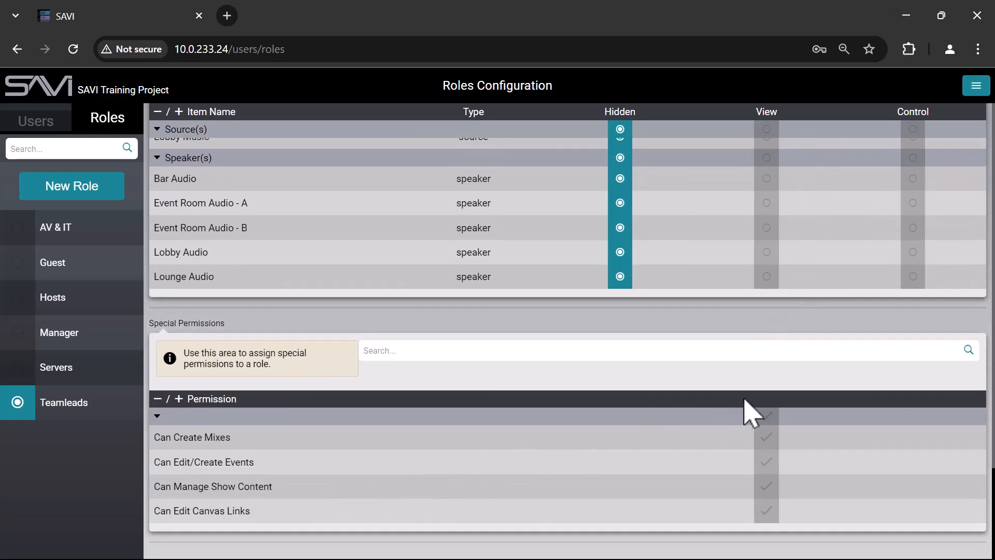
pyautogui.scroll(3, 778, 409)
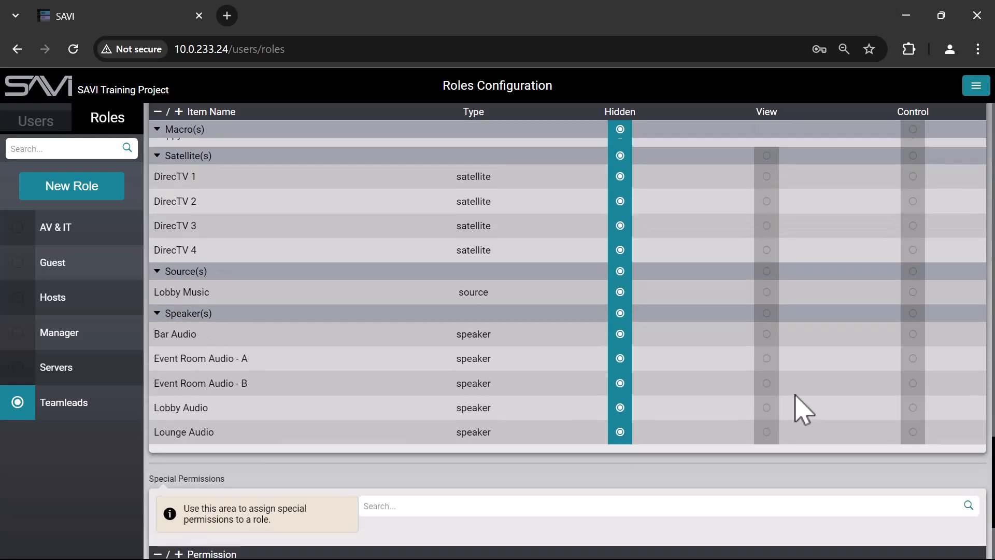
pyautogui.scroll(2, 775, 400)
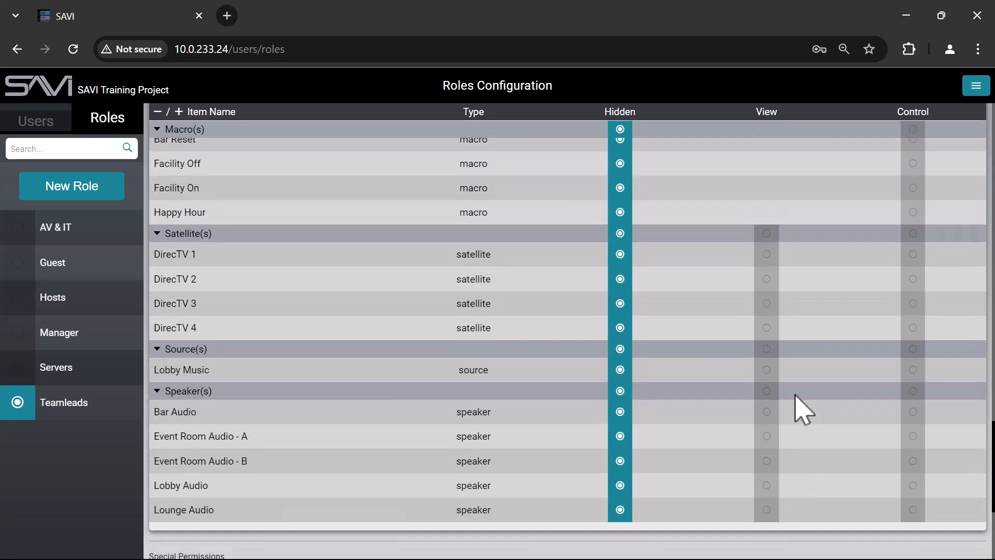
pyautogui.click(766, 436)
pyautogui.click(767, 486)
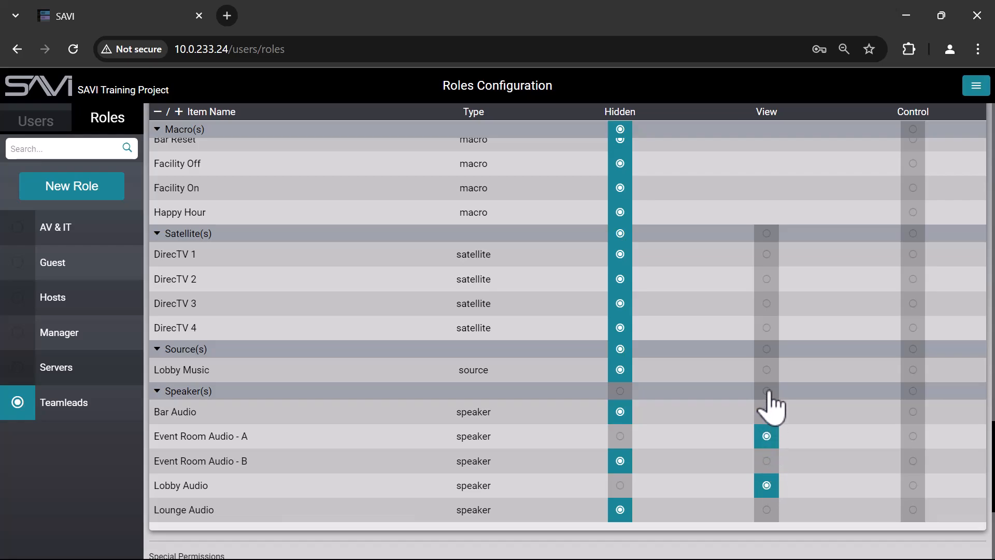
pyautogui.click(767, 391)
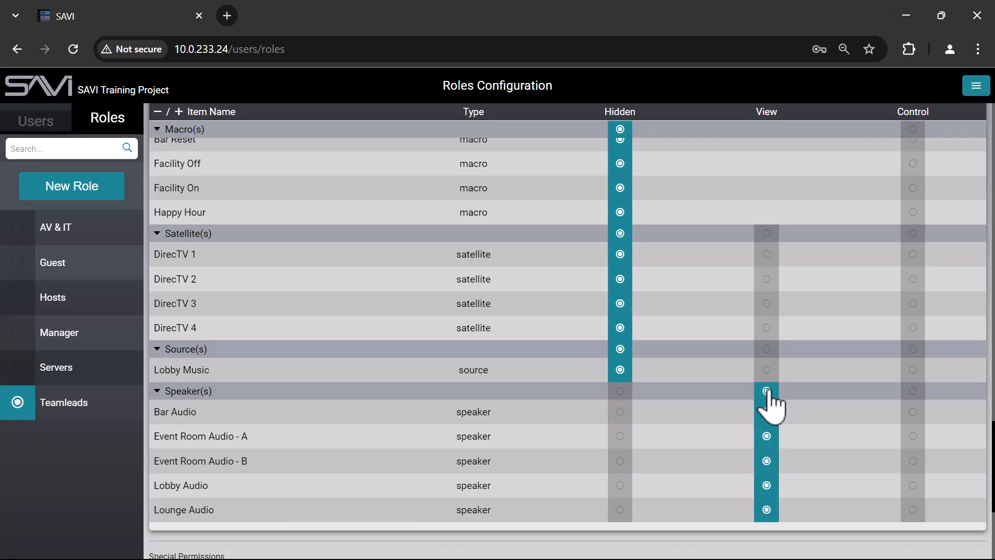
pyautogui.click(913, 391)
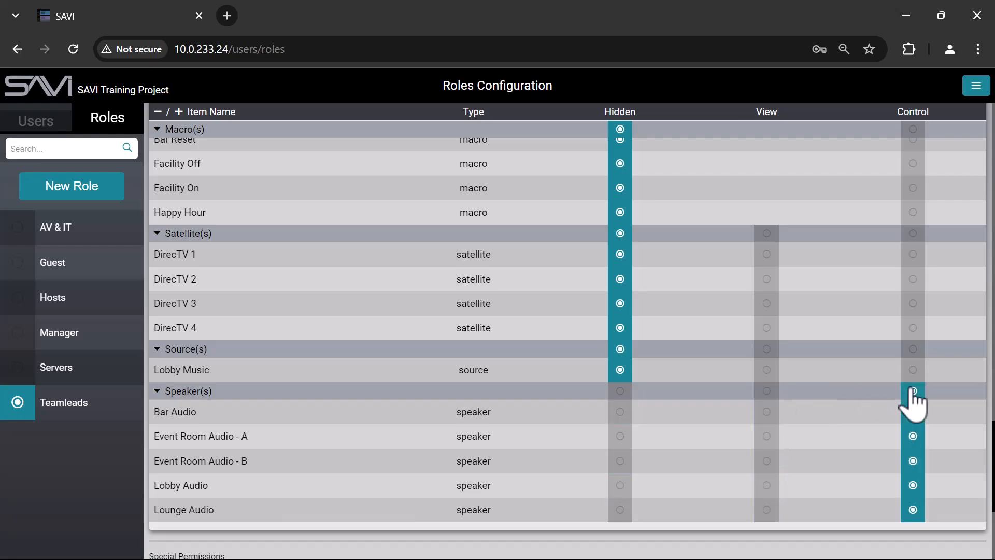
pyautogui.scroll(5, 889, 411)
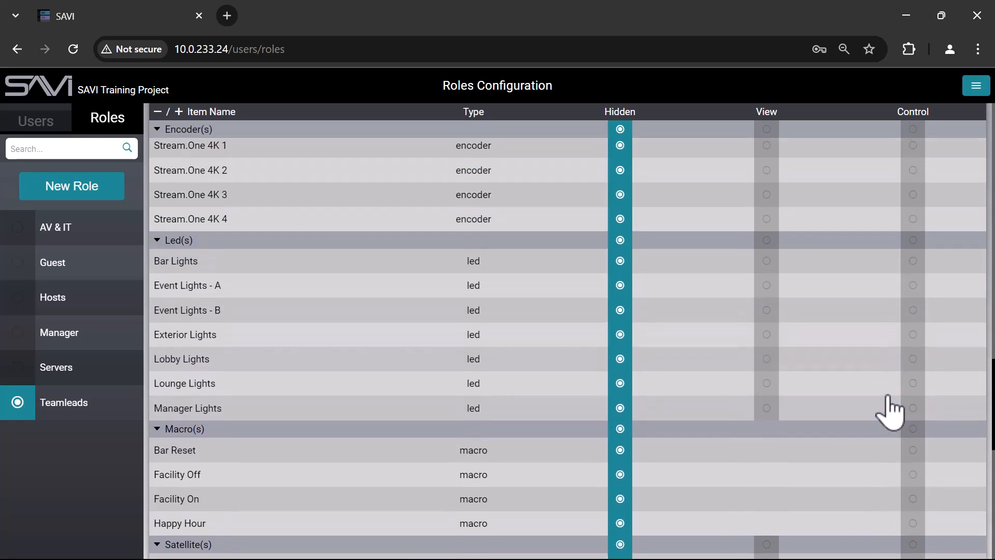
pyautogui.scroll(10, 889, 398)
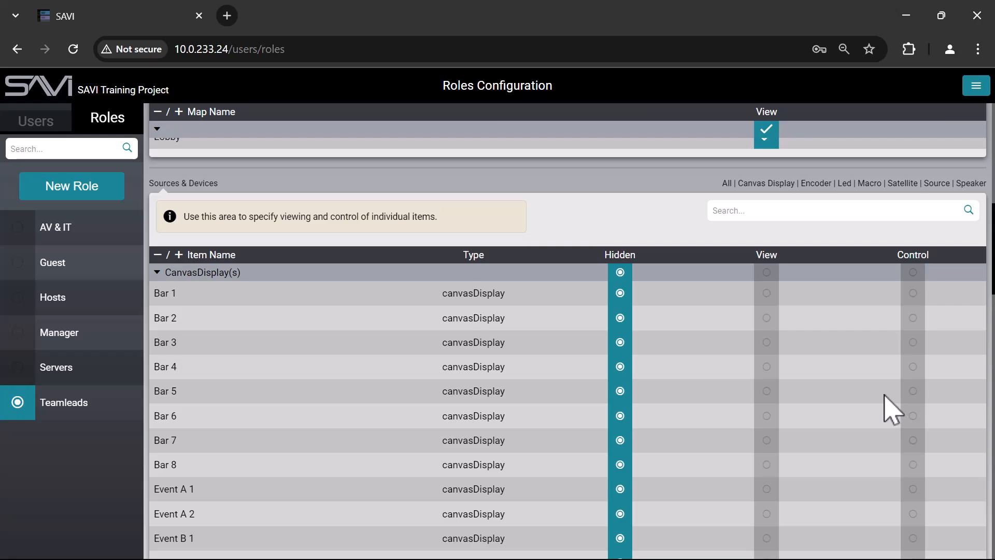
pyautogui.scroll(-15, 888, 411)
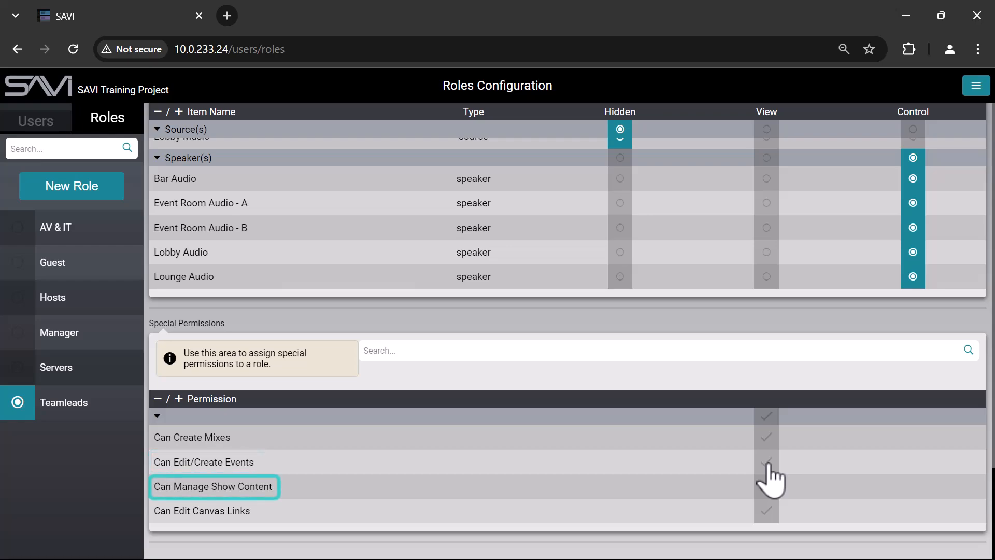
# Grant Teamleads Can Edit Canvas Links, Can Manage Show Content and Can Edit/Create Events.
pyautogui.click(771, 513)
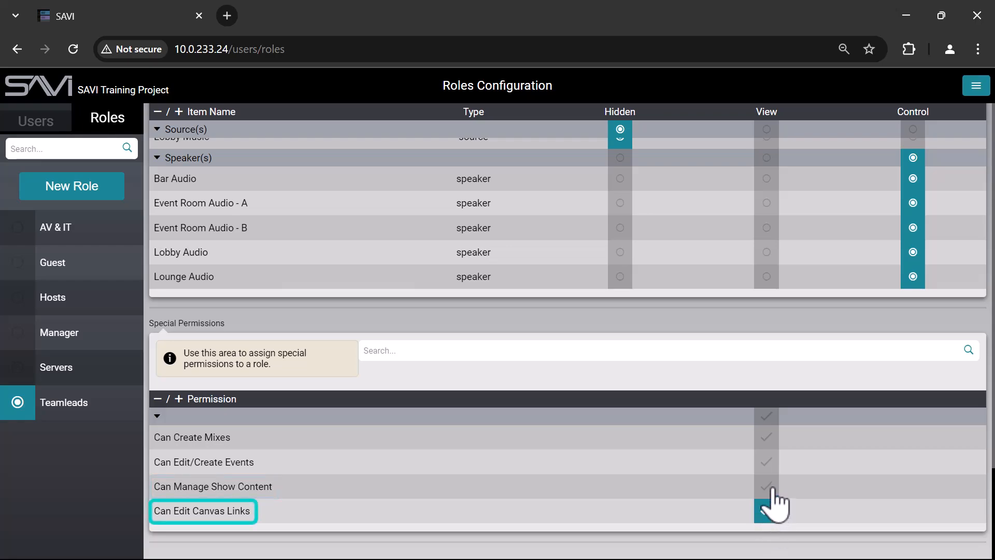
pyautogui.click(770, 487)
pyautogui.click(770, 463)
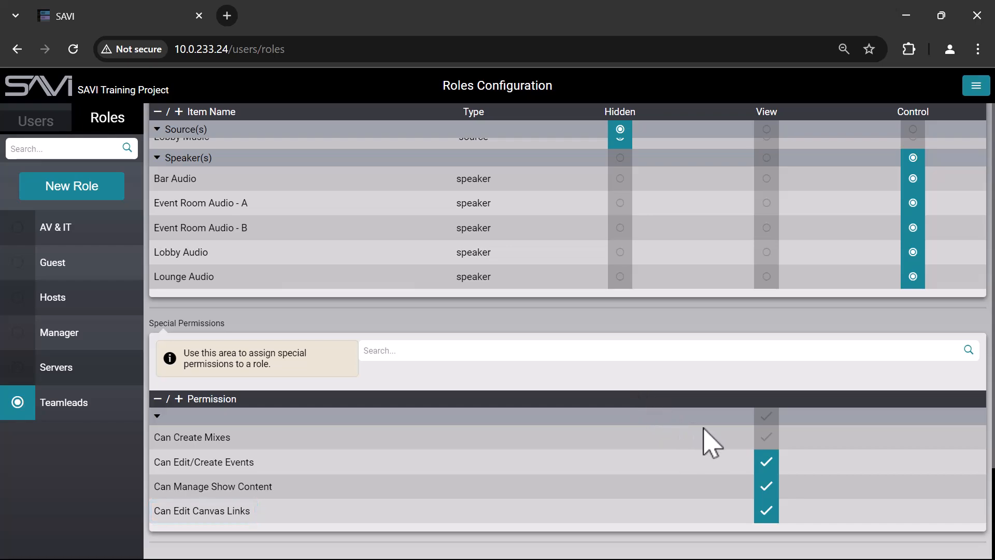
pyautogui.scroll(3, 704, 443)
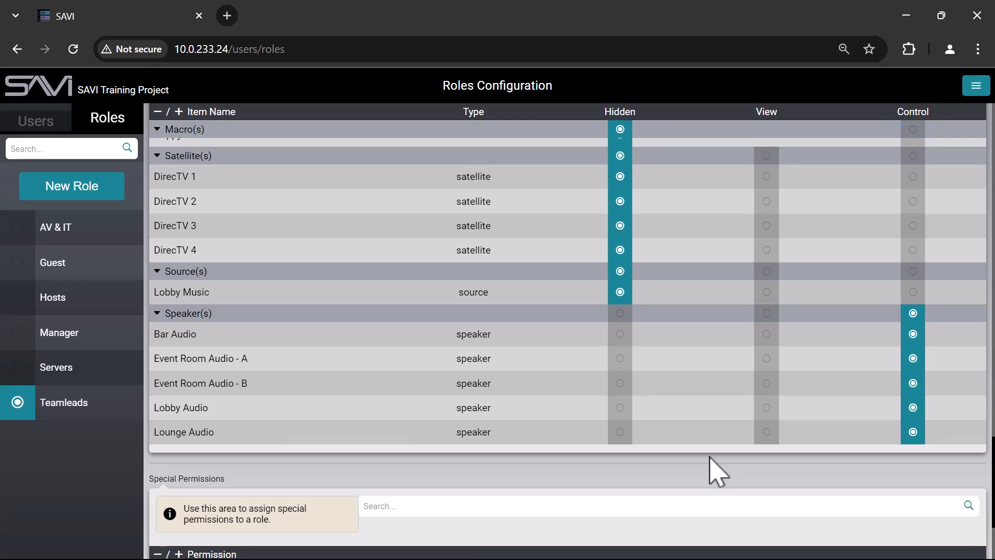
# Review the Guest role's Hidden settings for displays, encoders and LEDs, then expand the navigation menu.
pyautogui.scroll(20, 718, 471)
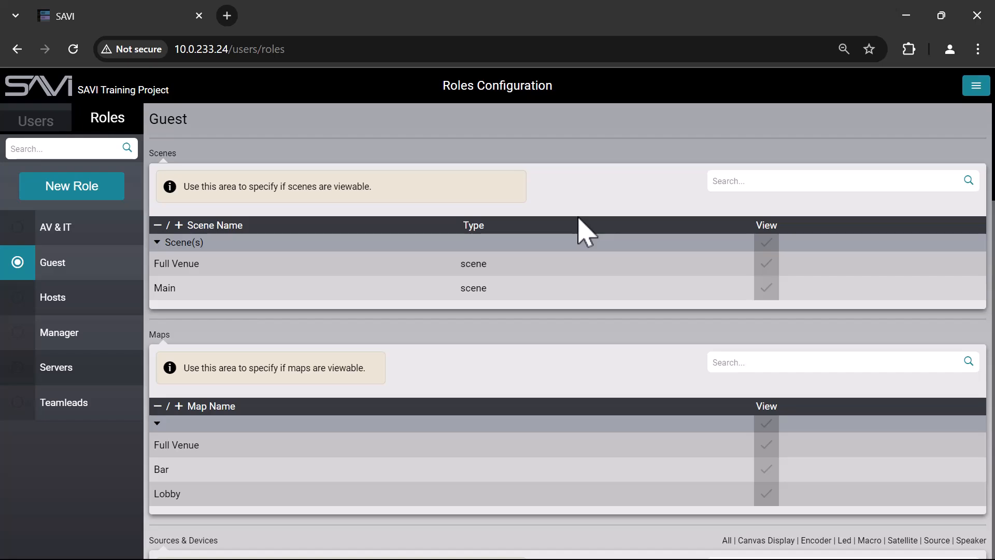
pyautogui.scroll(-5, 581, 231)
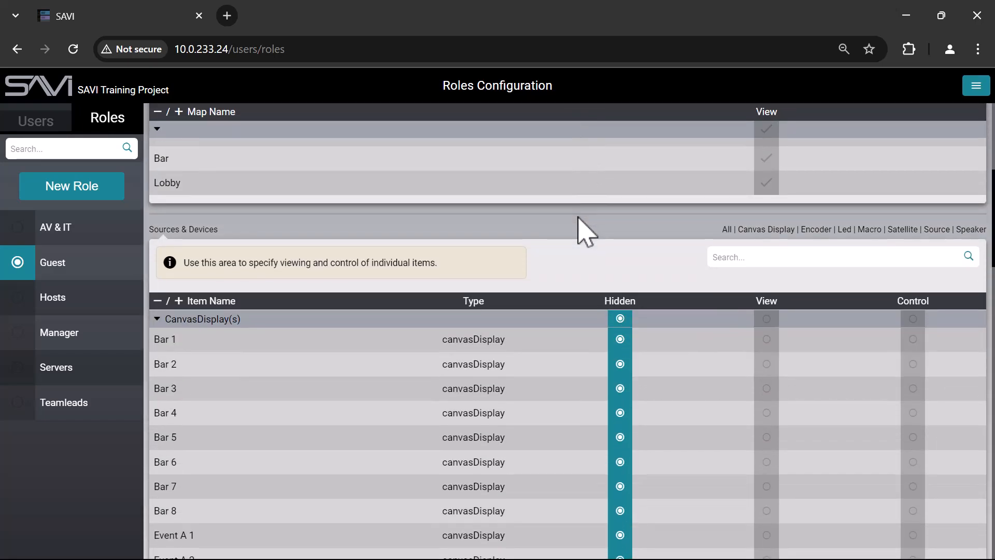
pyautogui.scroll(-10, 580, 231)
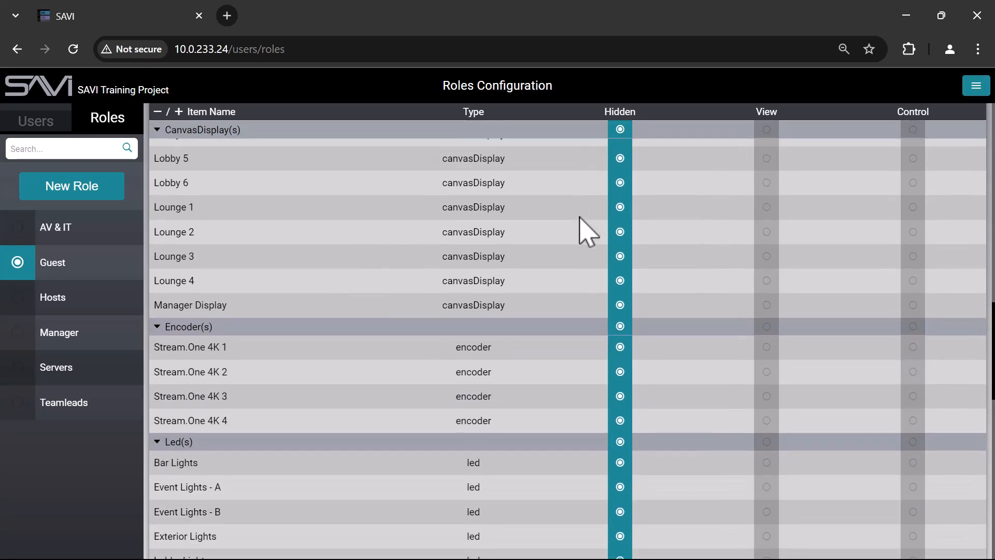
pyautogui.scroll(1, 584, 229)
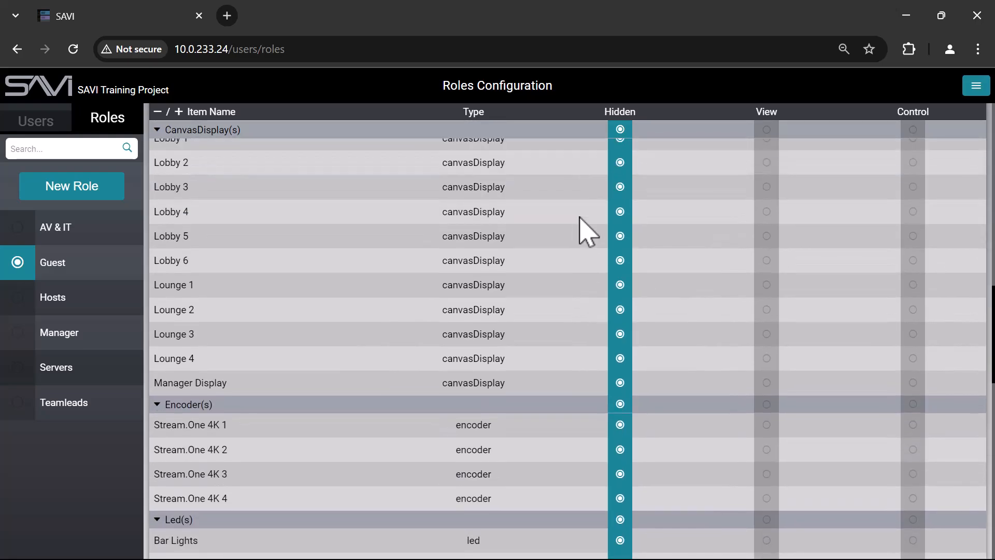
pyautogui.click(974, 88)
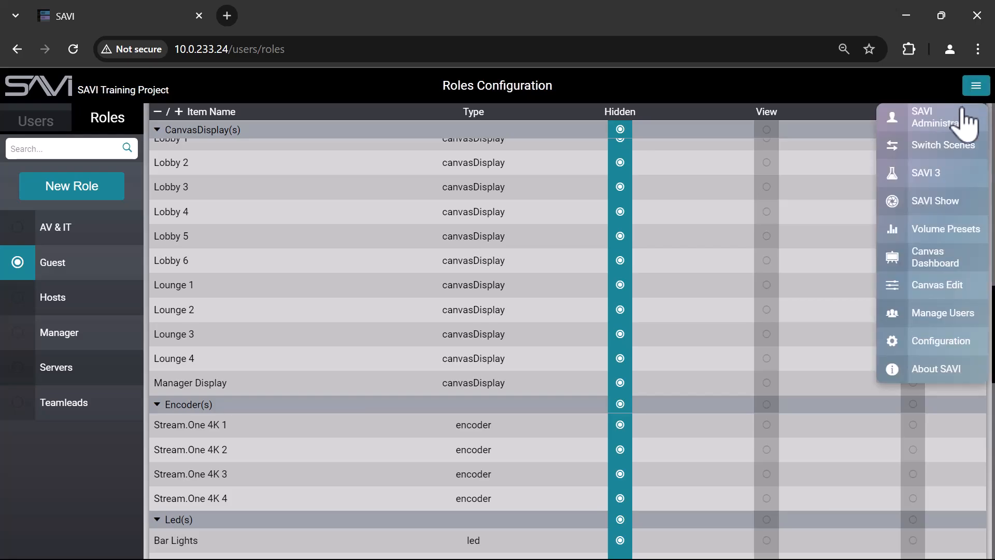
# Go to SAVI 3, try the Manager's Office, Event Room A and Exterior filters, then clear them.
pyautogui.click(928, 174)
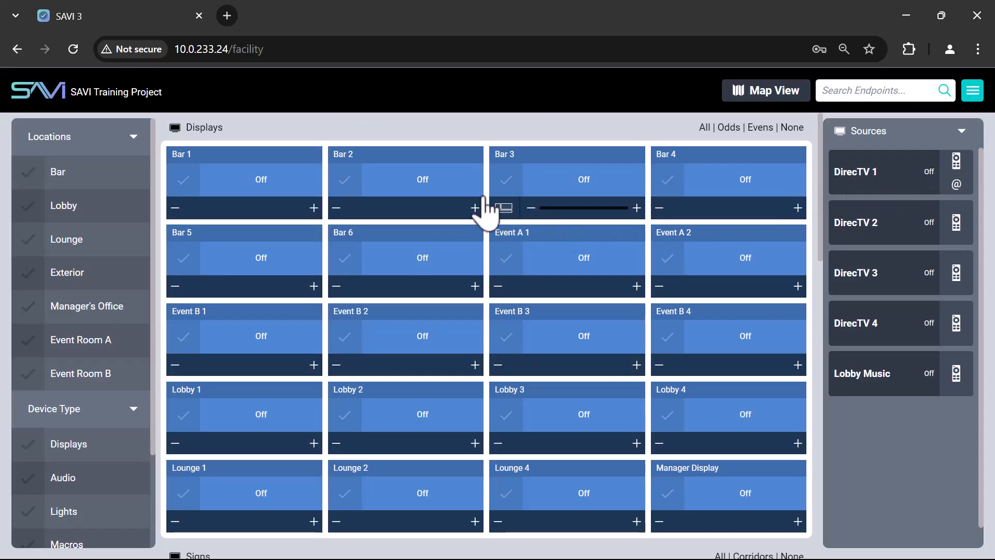
pyautogui.click(71, 314)
pyautogui.click(81, 342)
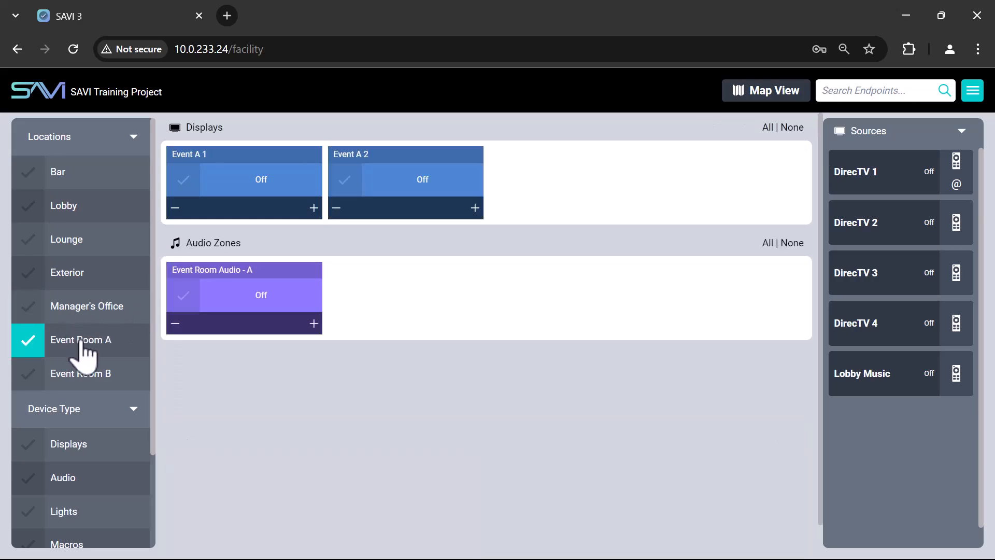
pyautogui.click(87, 292)
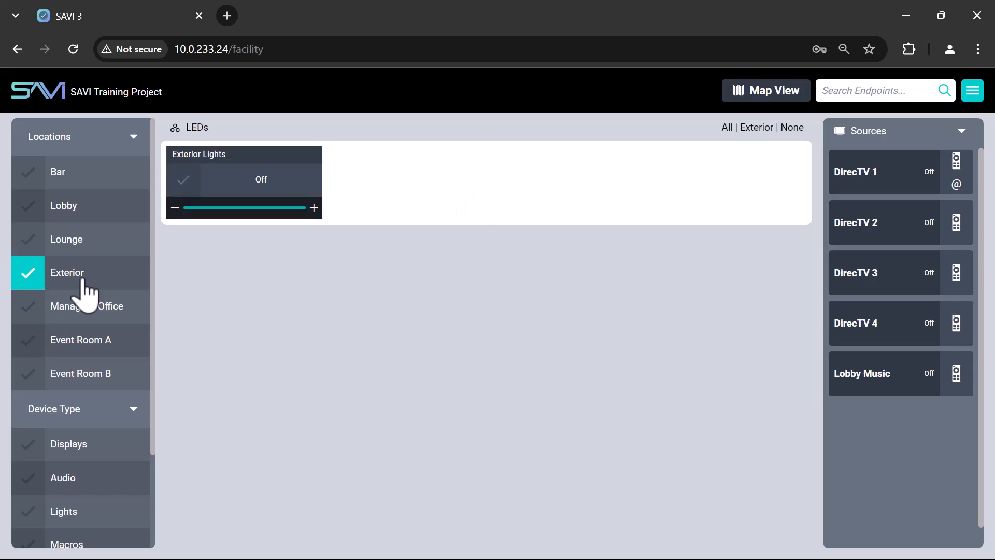
pyautogui.click(83, 282)
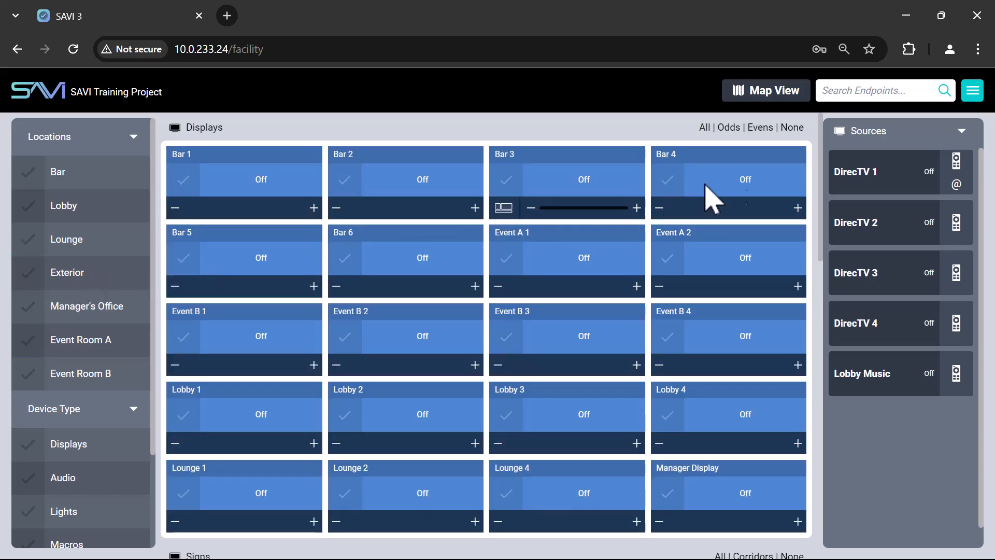
pyautogui.click(971, 94)
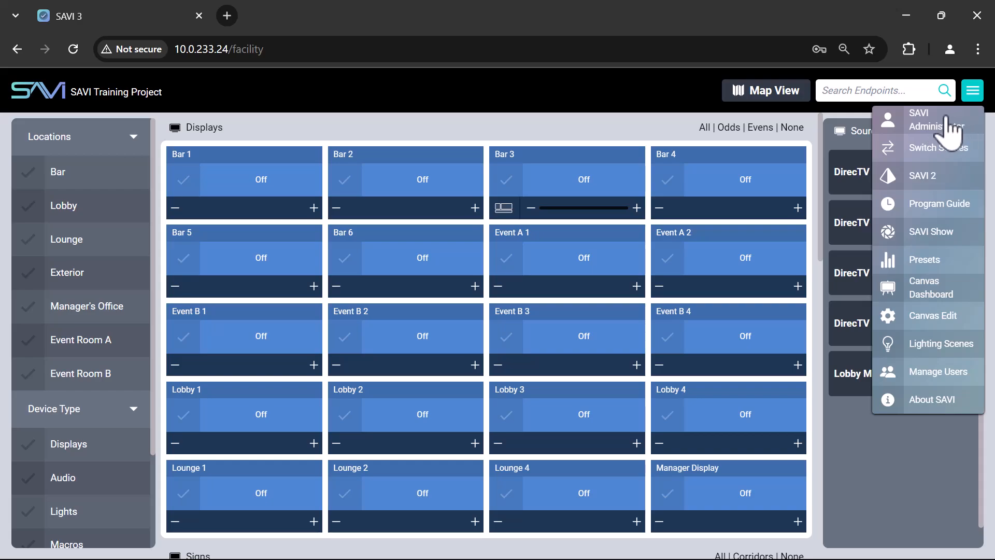
# Log out of the administrator account and sign in as Teamlead with its password.
pyautogui.click(949, 132)
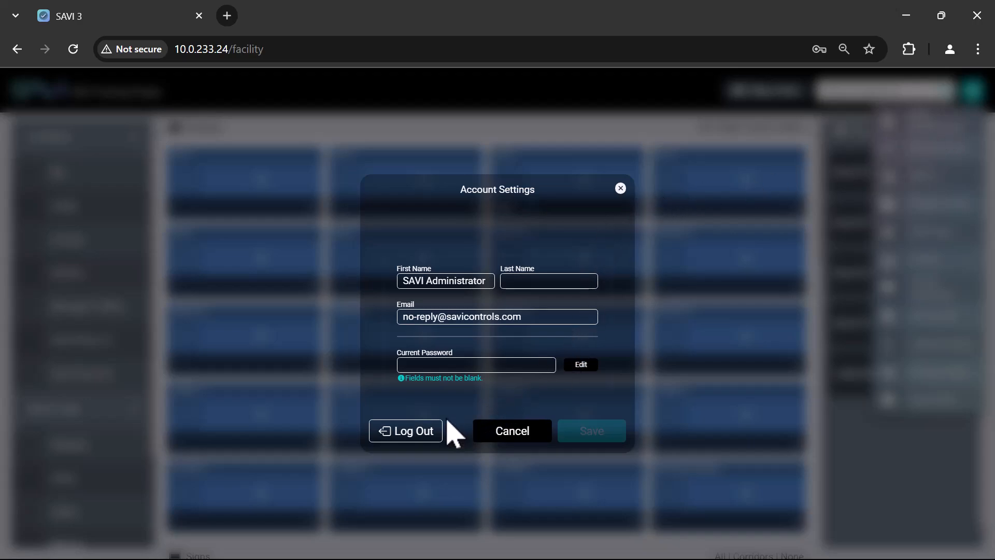
pyautogui.click(415, 432)
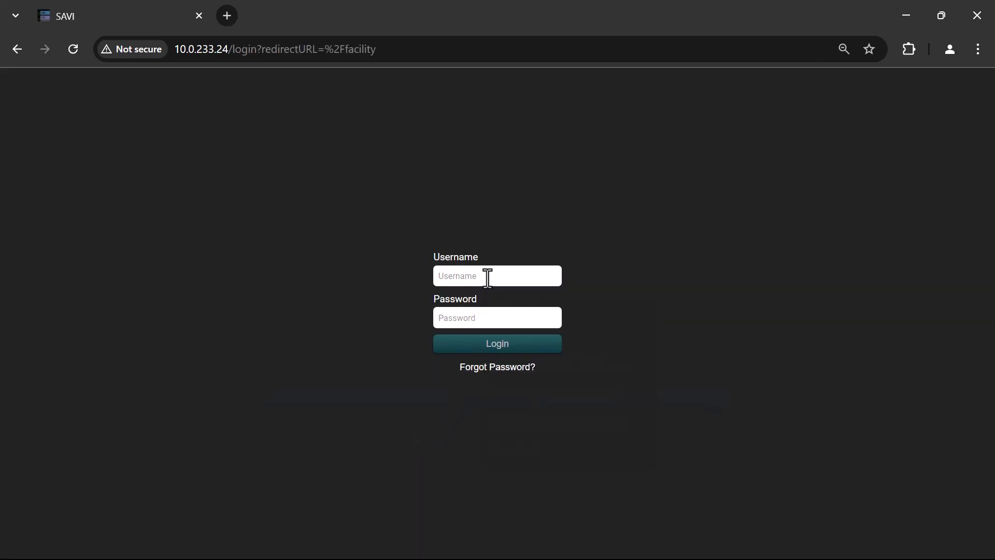
pyautogui.click(487, 277)
pyautogui.write('Teamlead')
pyautogui.press('Tab')
pyautogui.write('****')
pyautogui.press('Return')
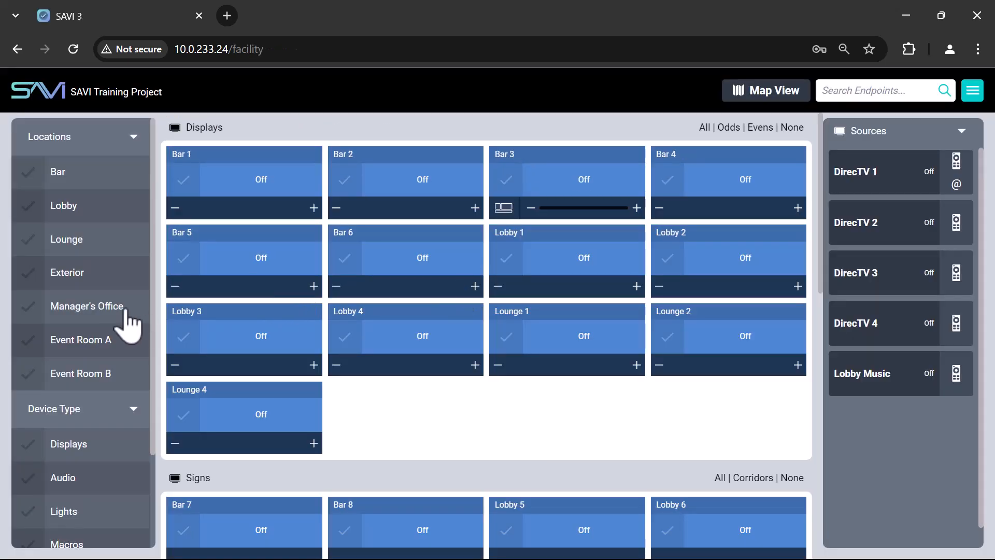
# As Teamlead, filter by Manager's Office, Exterior, then Event Room A, and check the menu options.
pyautogui.click(96, 307)
pyautogui.click(95, 280)
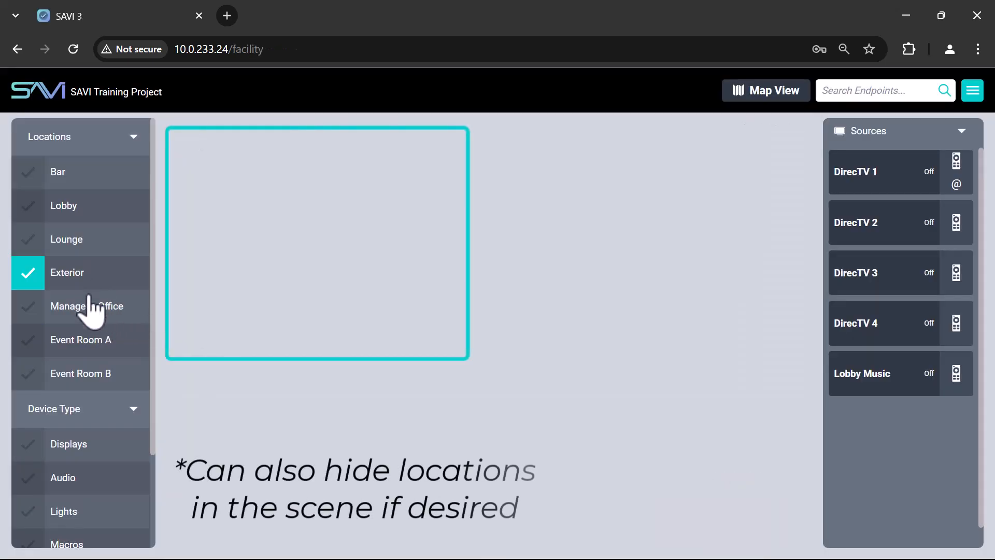
pyautogui.click(89, 344)
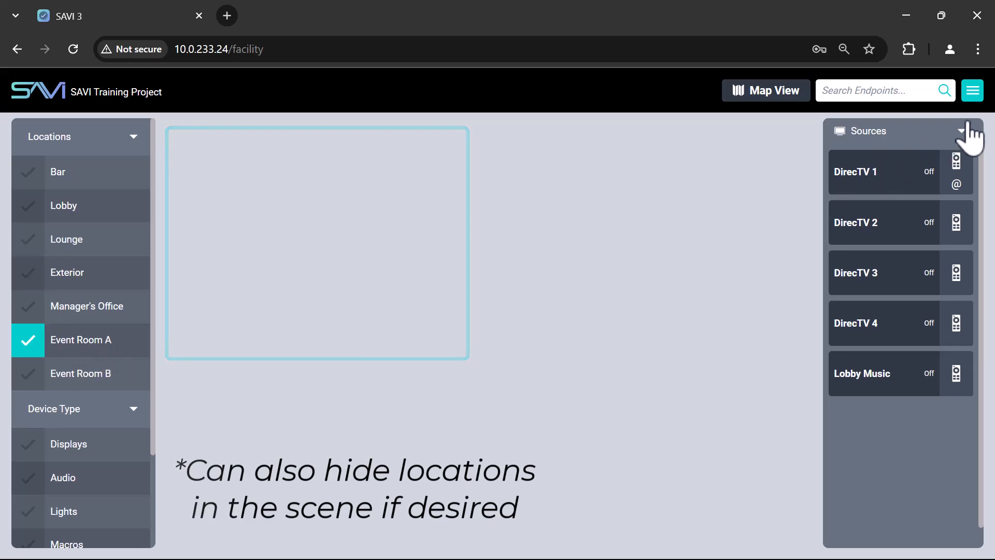
pyautogui.click(974, 96)
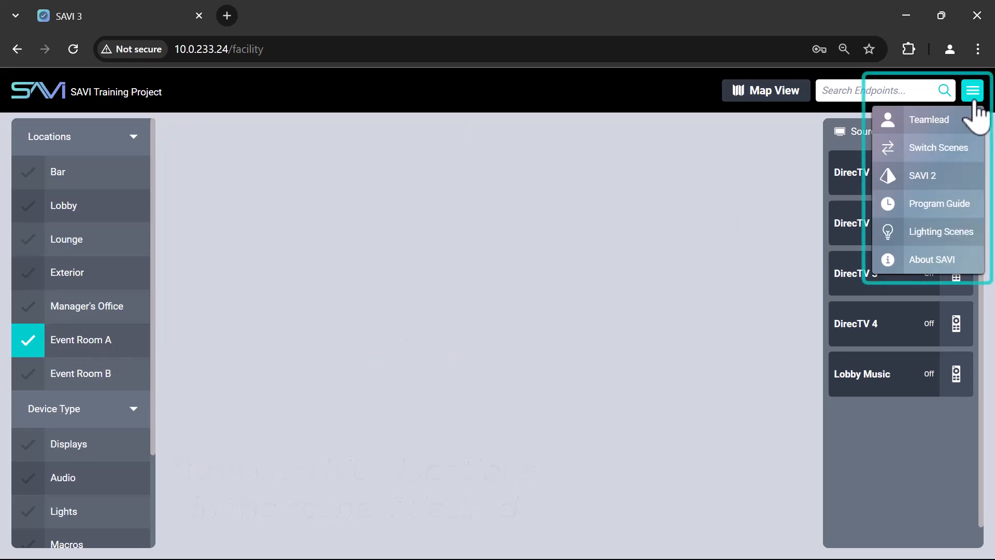